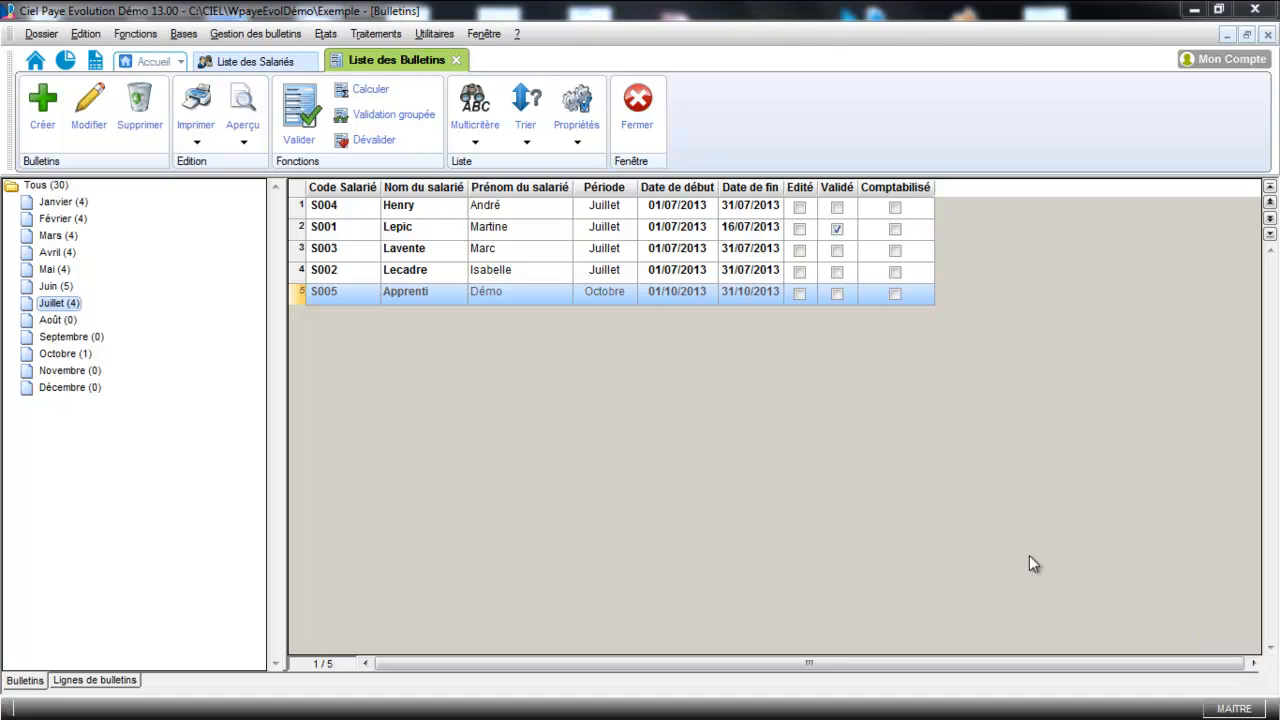
- Open the employee record from the apprentice's October payslip and review its assigned profile, the available profile choices, profile dates and replacement profile
double_click(629, 289)
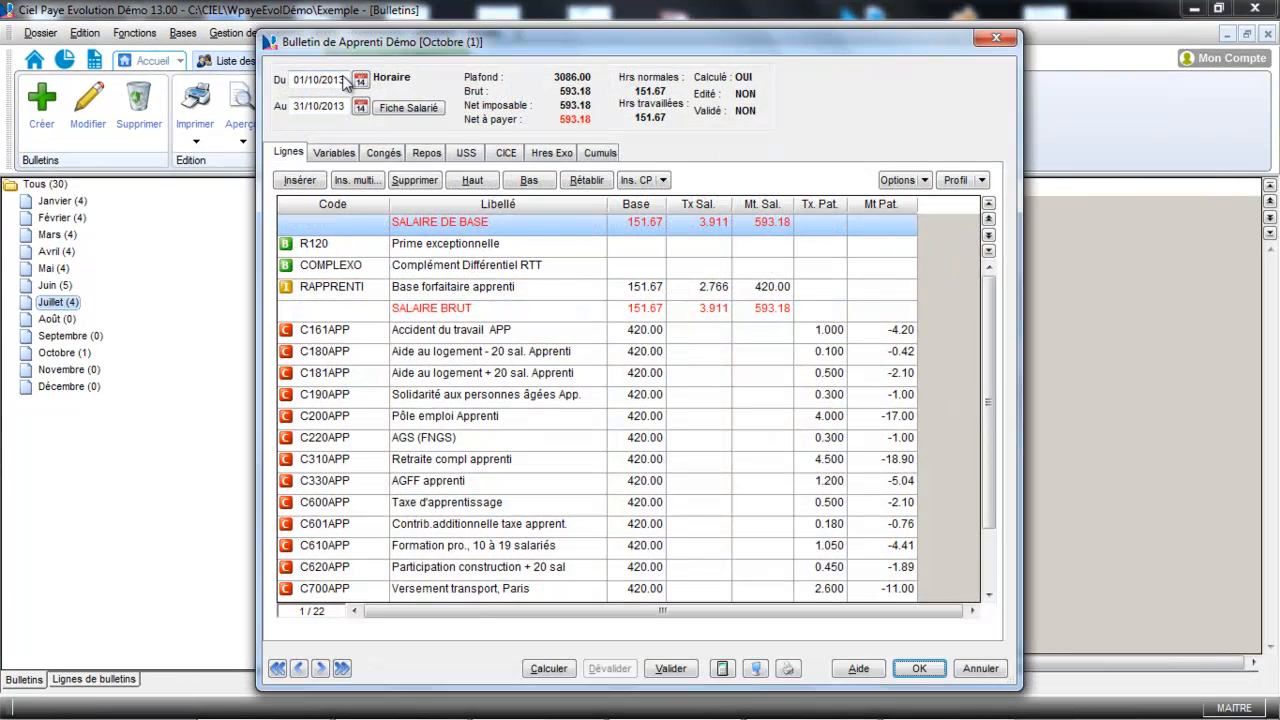
left_click(408, 108)
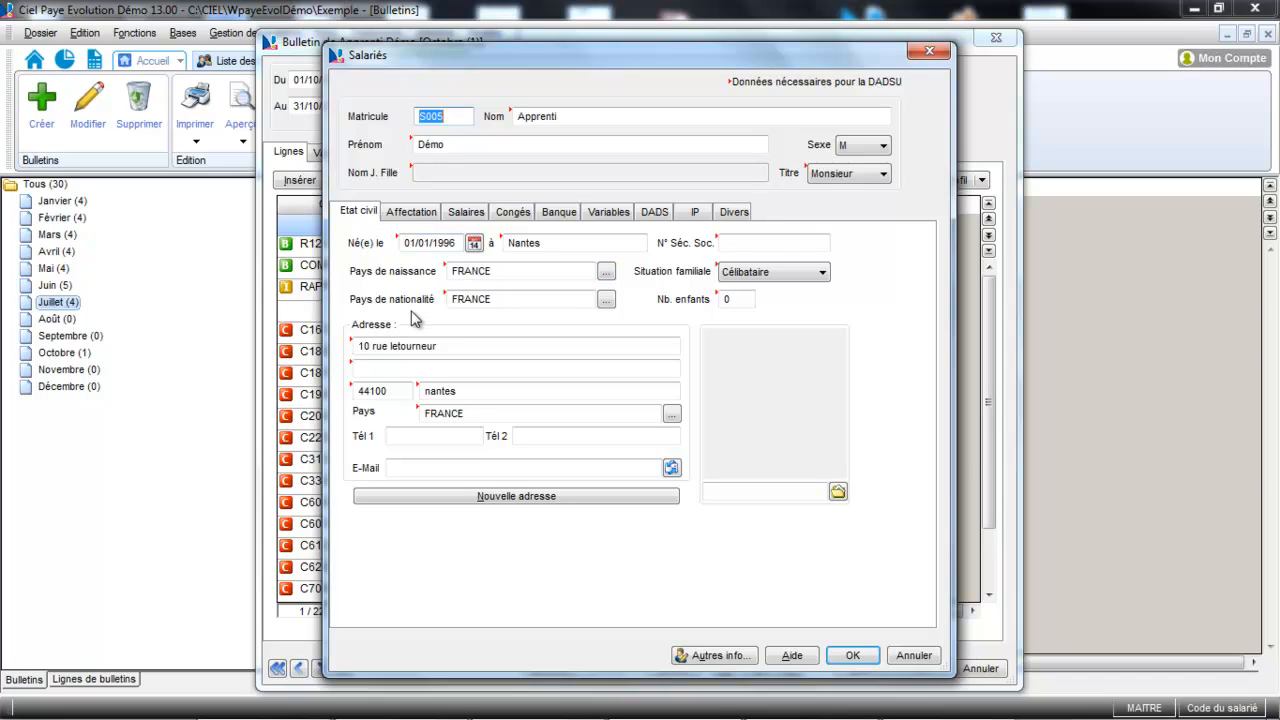
left_click(411, 217)
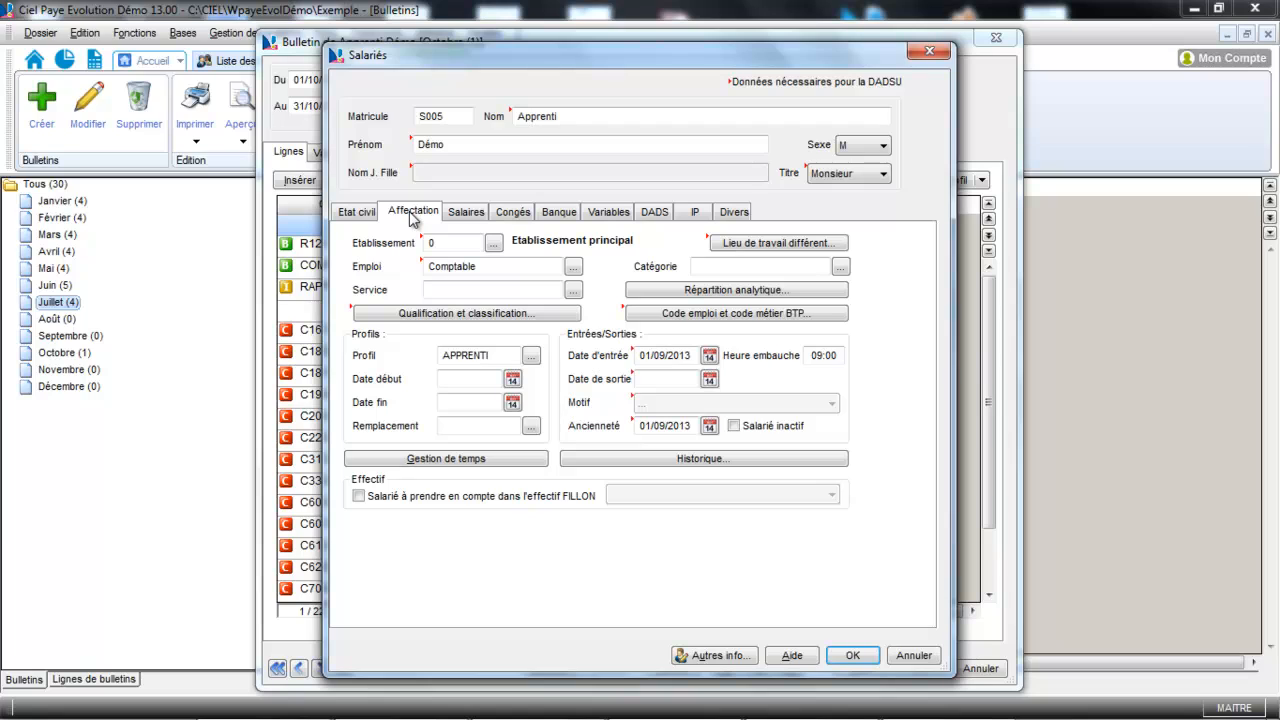
left_click(531, 358)
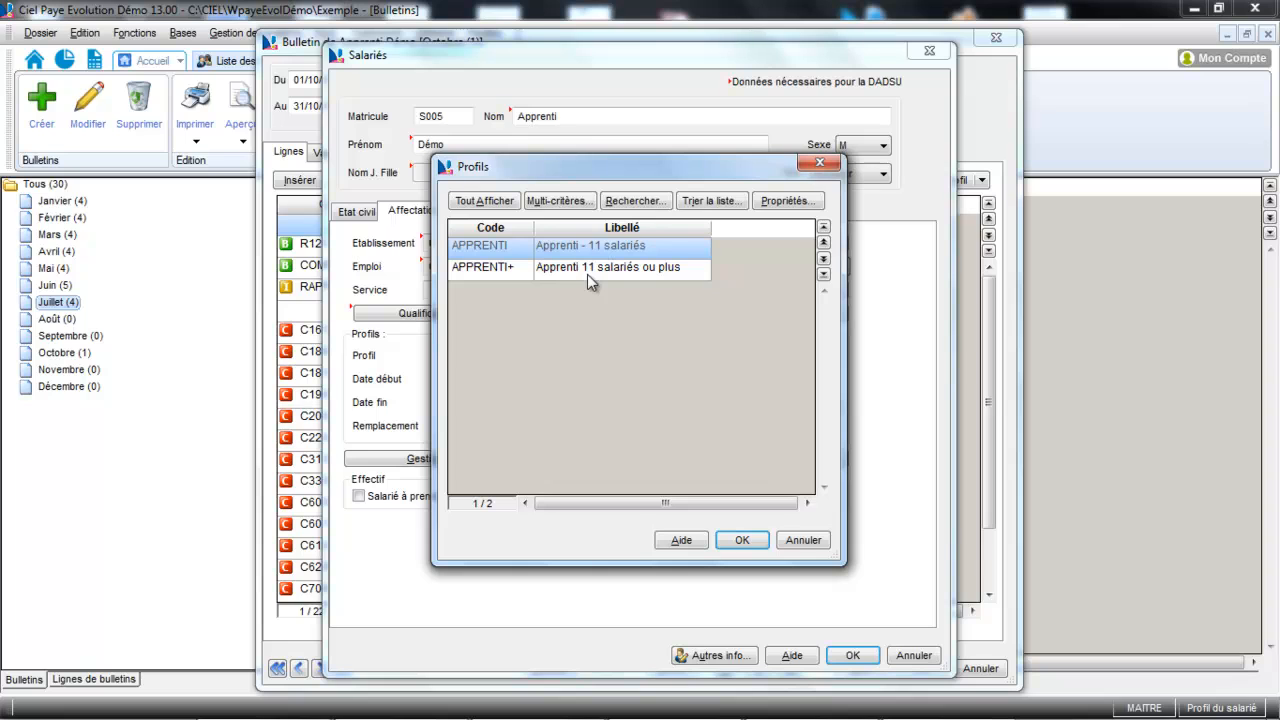
left_click(806, 542)
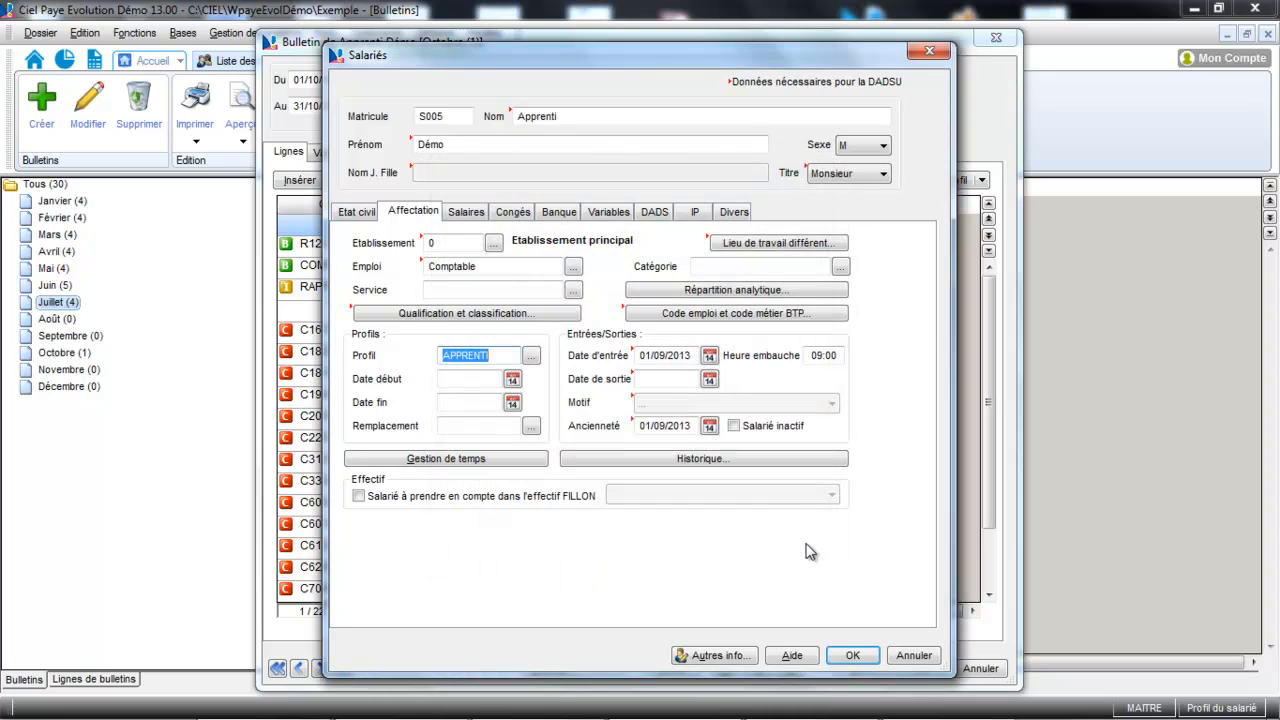
left_click(462, 382)
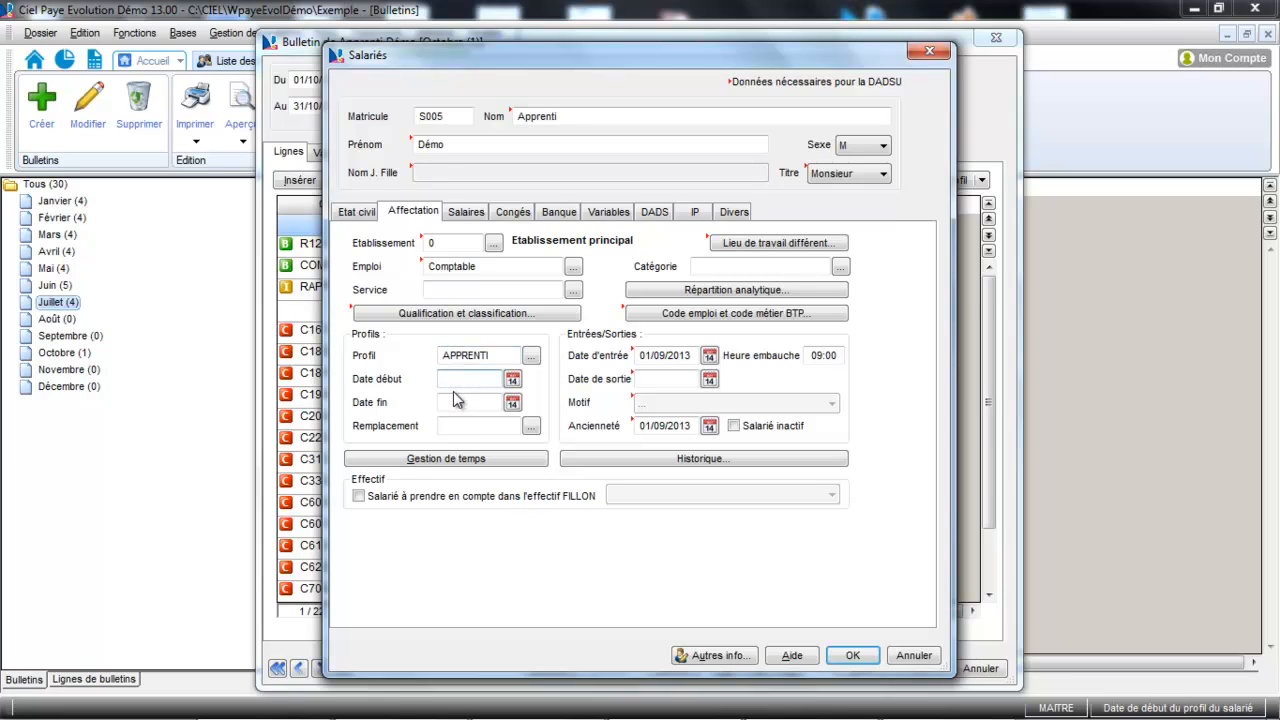
left_click(458, 402)
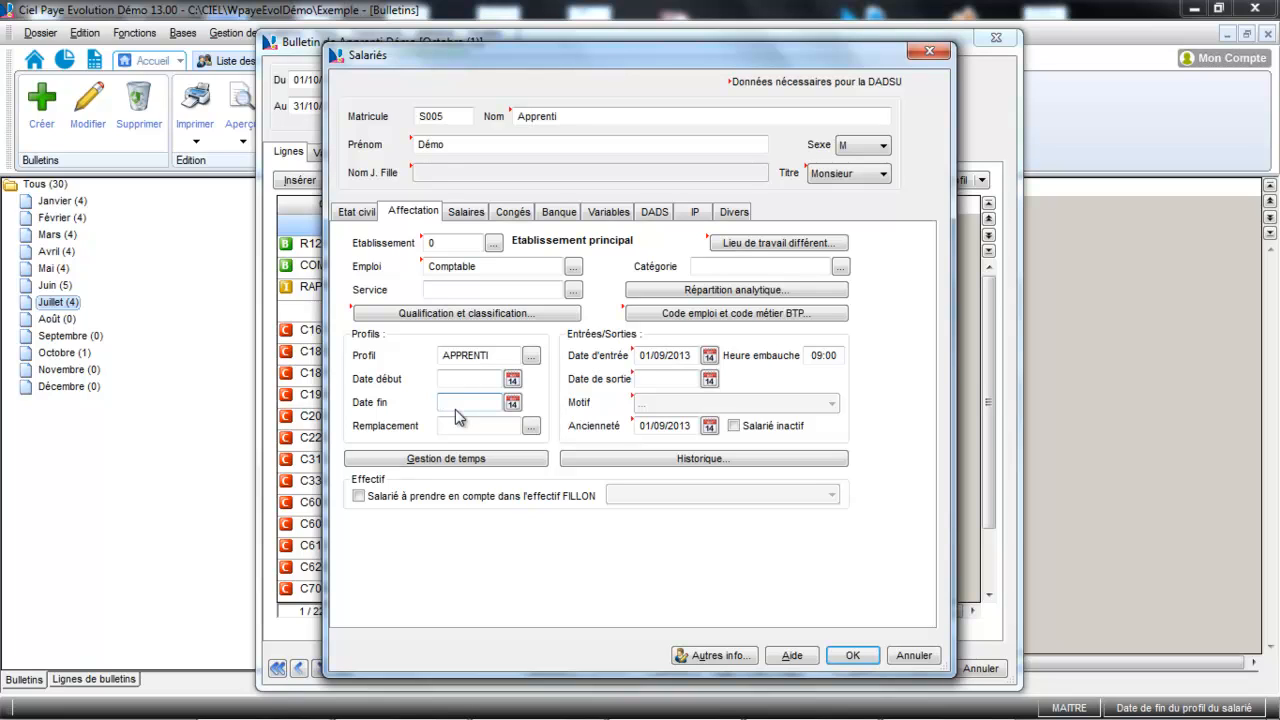
left_click(468, 426)
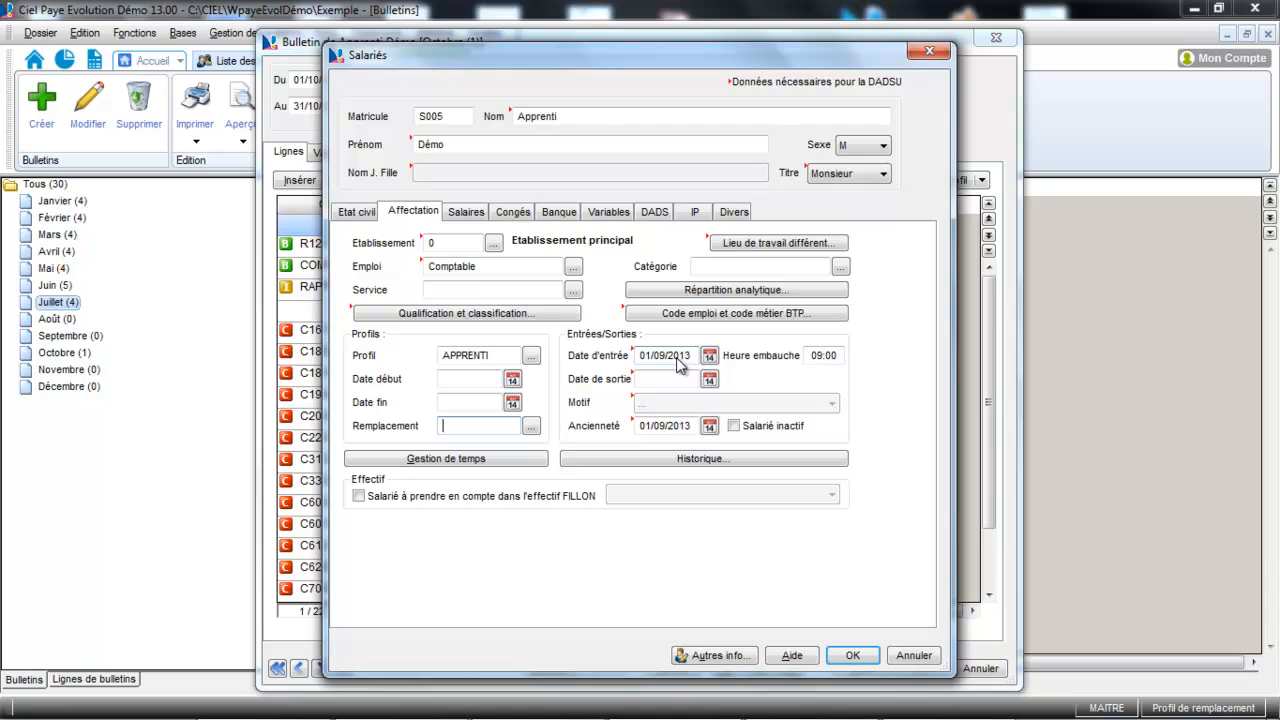
- Review the apprentice's salary settings and the TXAPPRENTI and TXHORBRUT variables, keeping the Windows colour scheme and suppressing further prompts about it
left_click(468, 213)
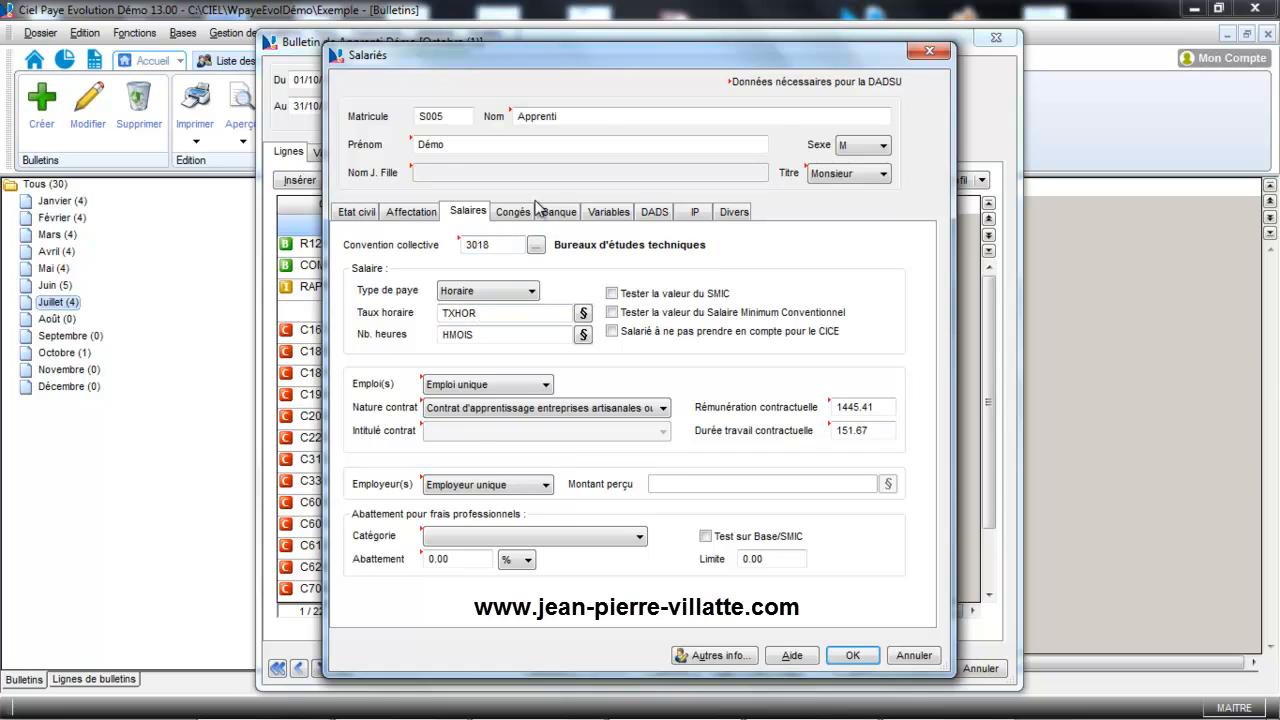
left_click(609, 213)
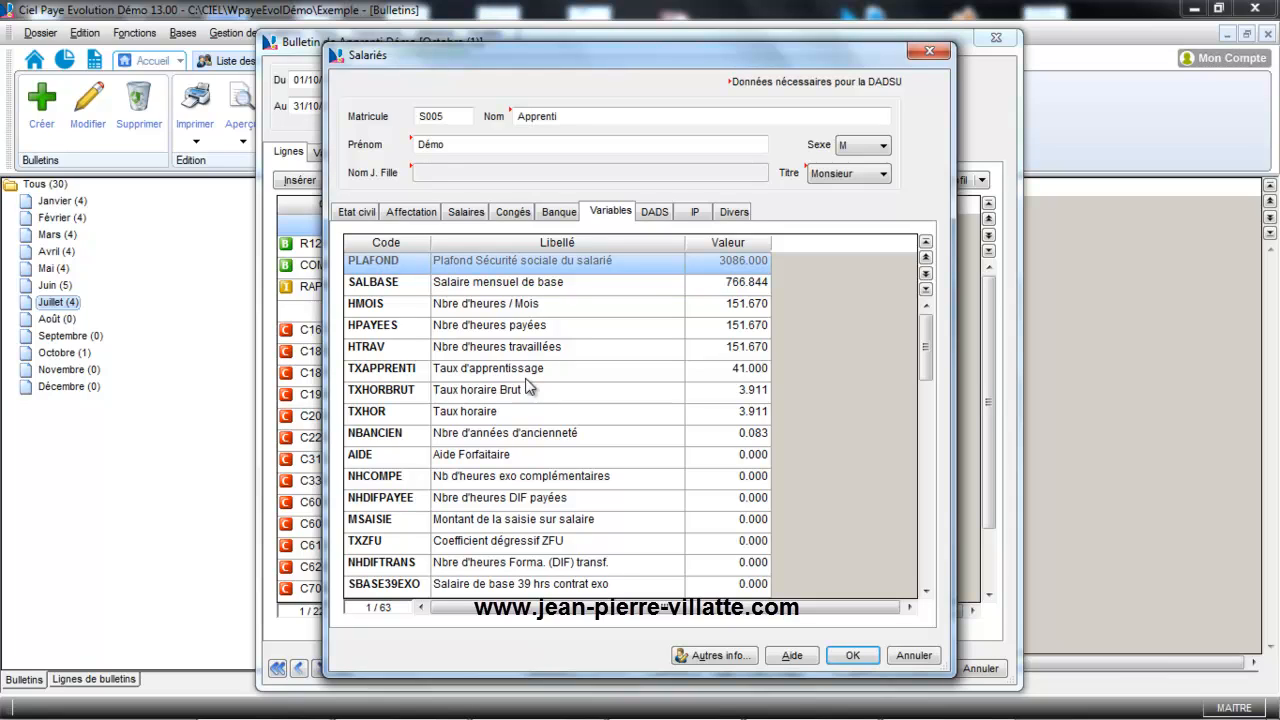
left_click(714, 371)
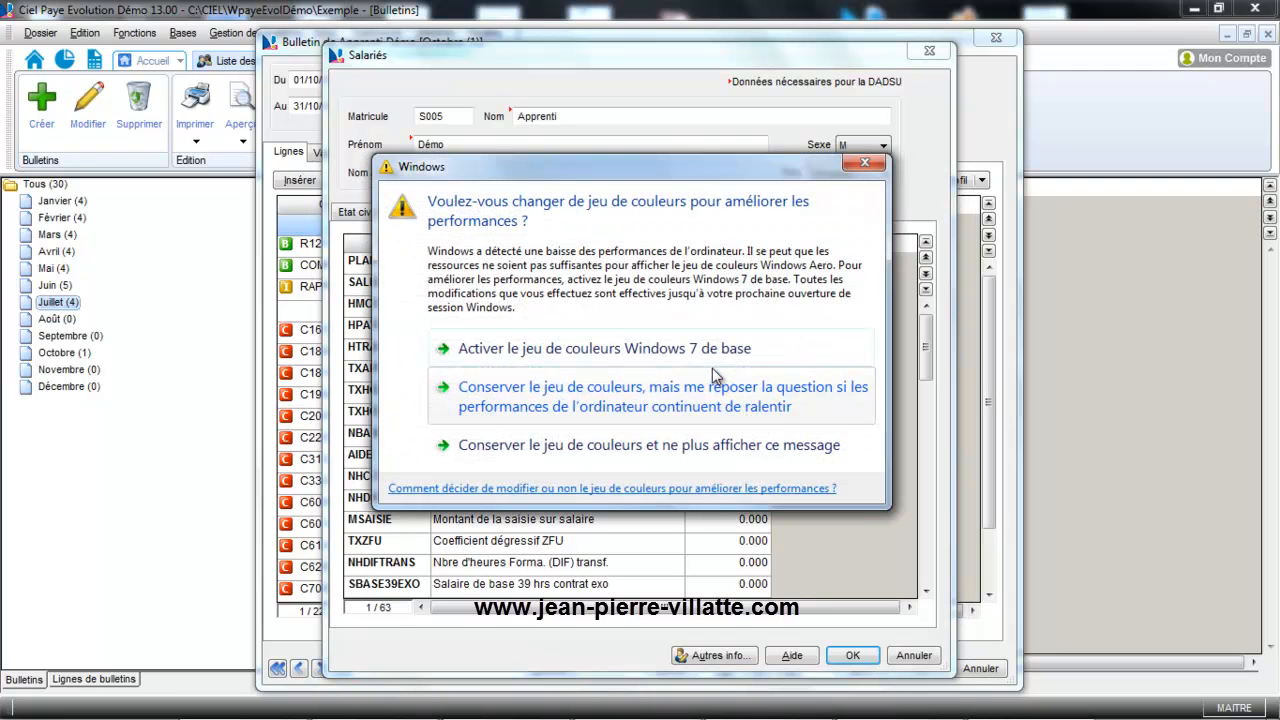
left_click(690, 450)
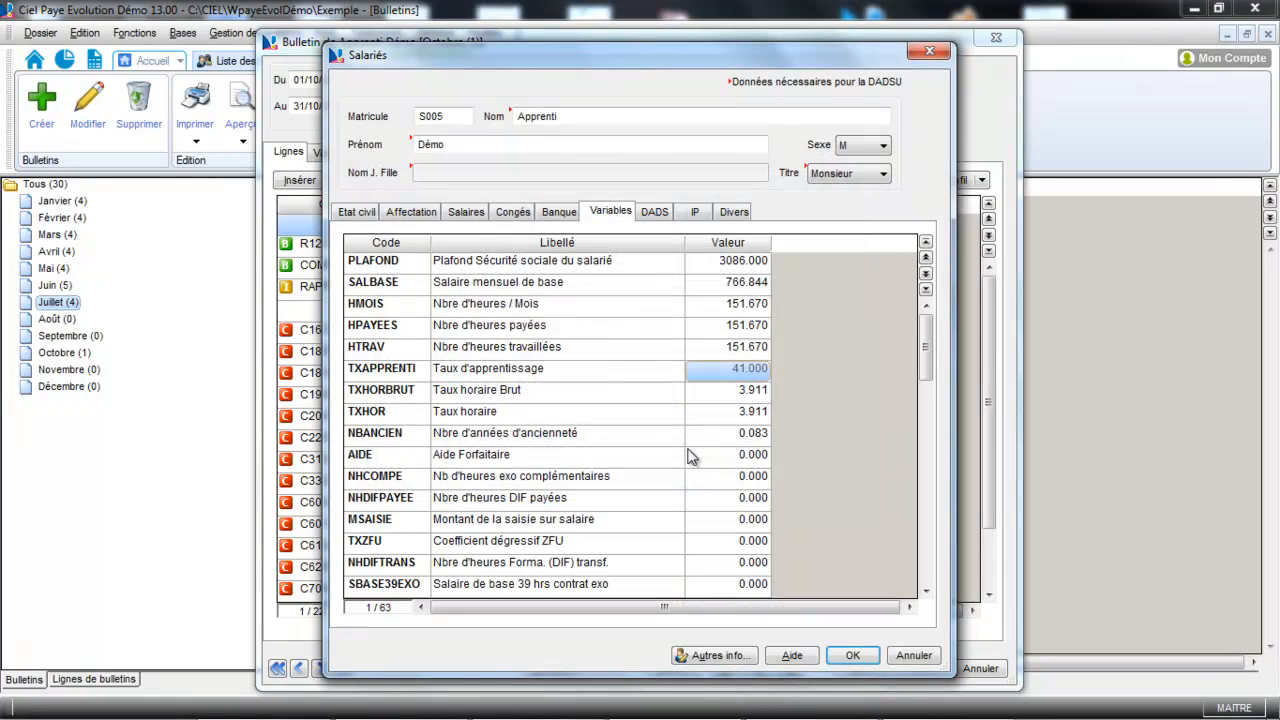
left_click(725, 390)
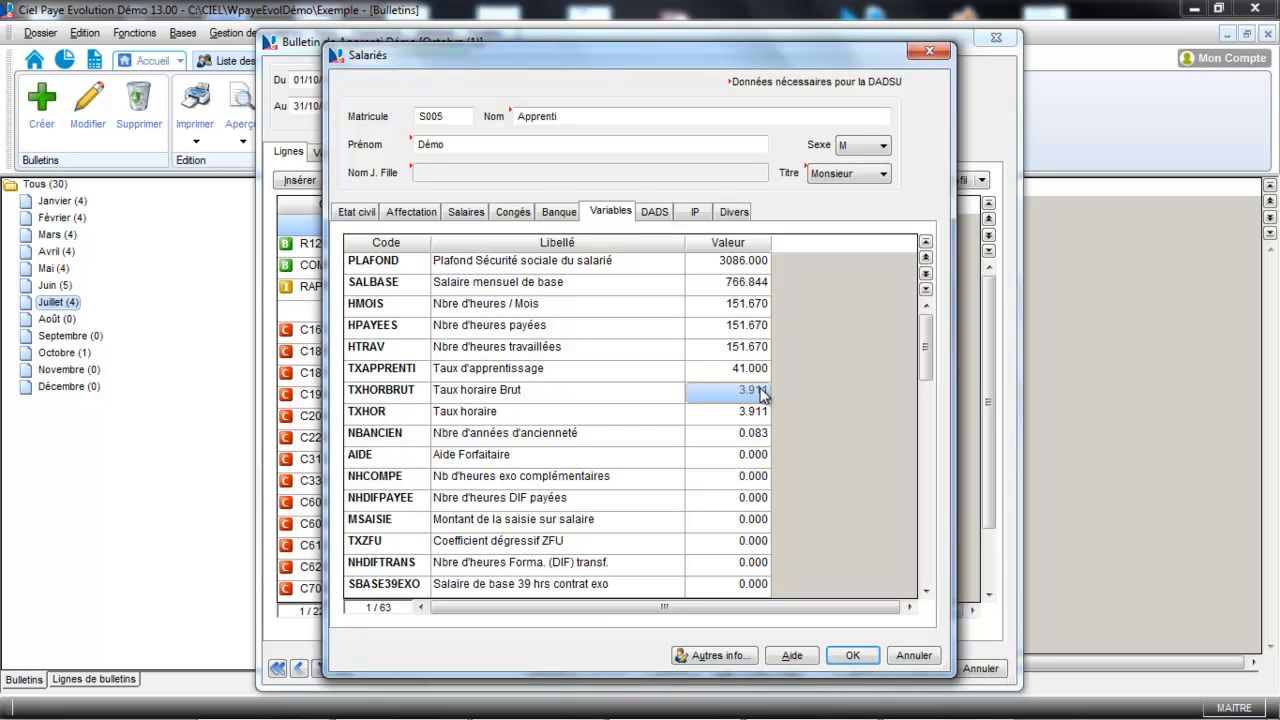
left_click(845, 652)
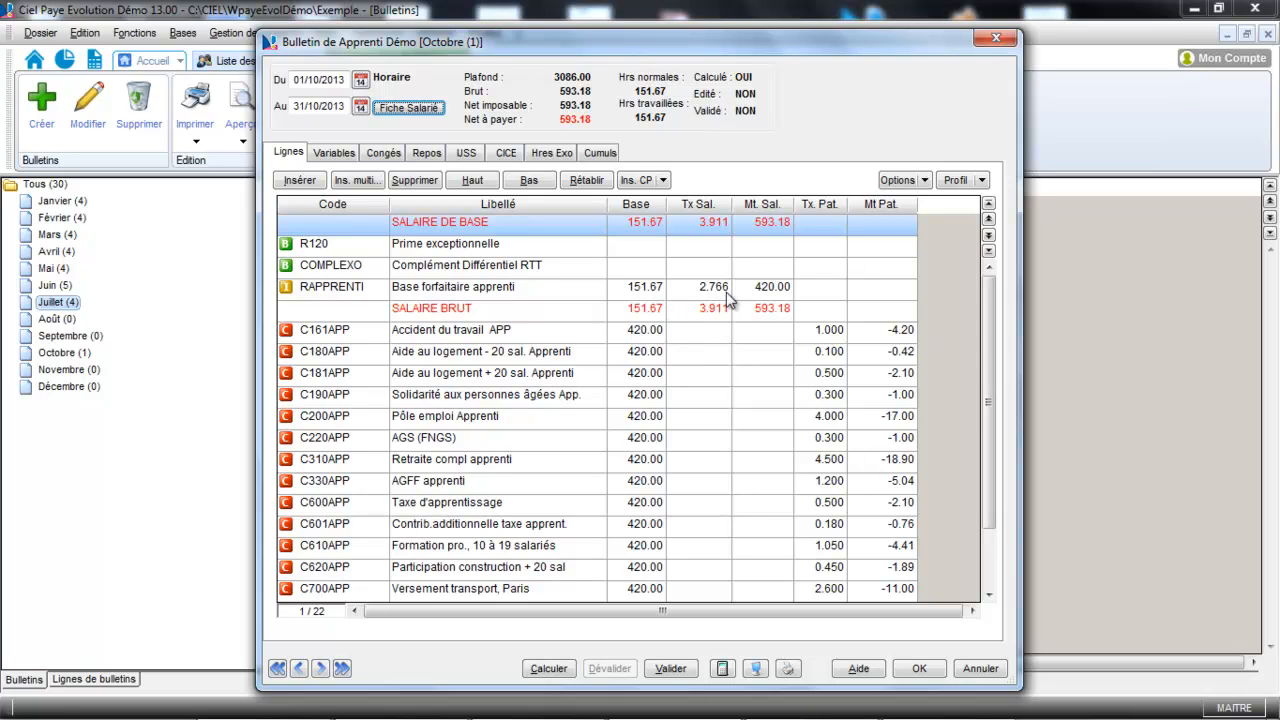
- Inspect the calculation formula of the RAPPRENTI rubric used on the payslip, and return to the payslip lines
left_click(365, 290)
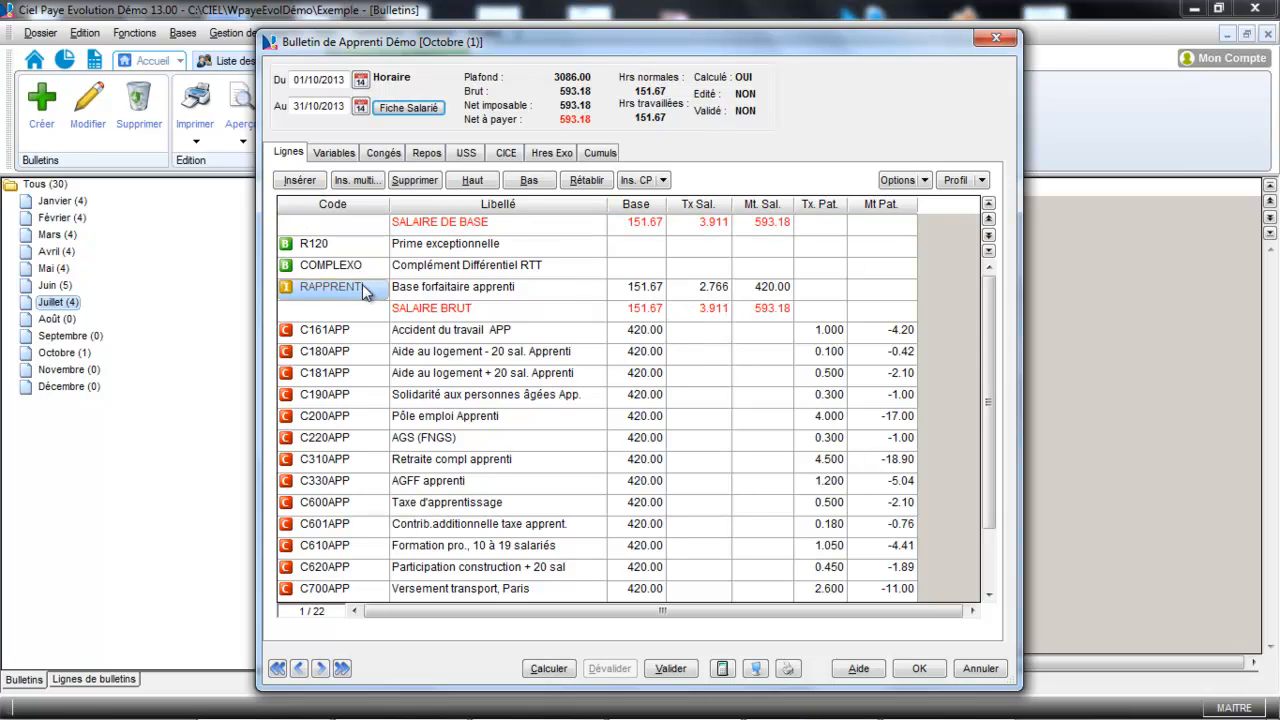
left_click(364, 288)
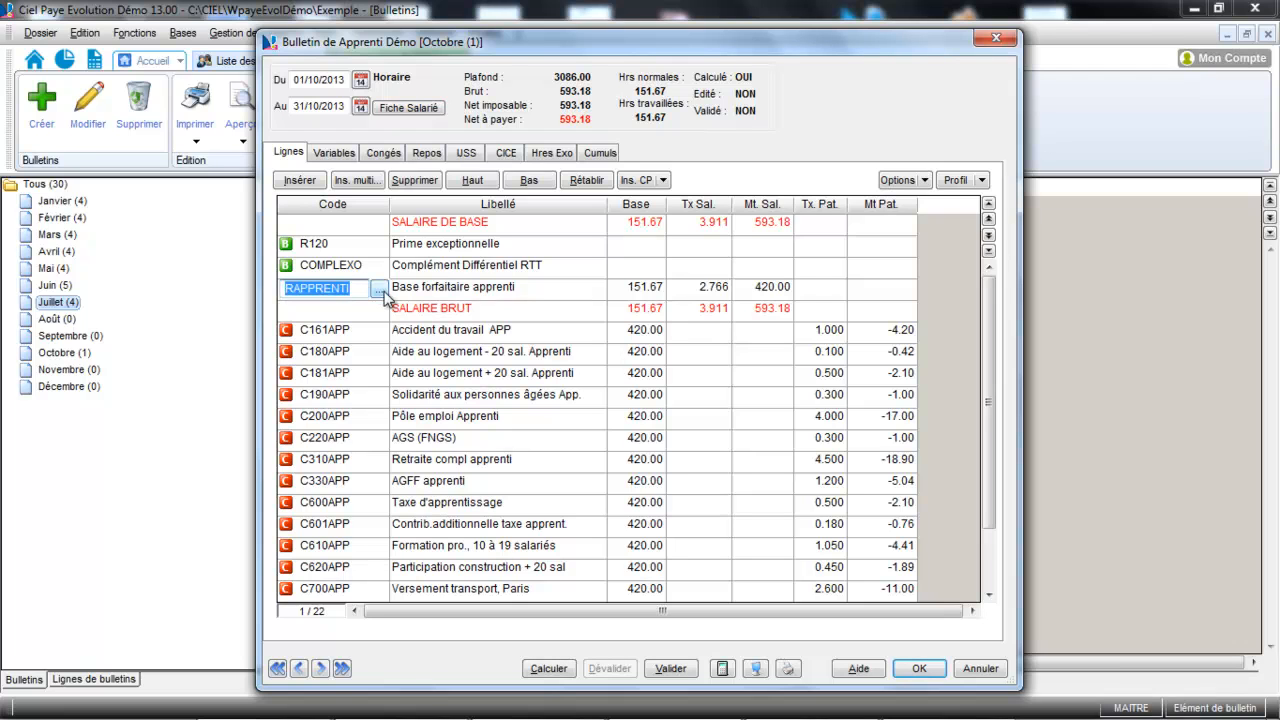
left_click(382, 290)
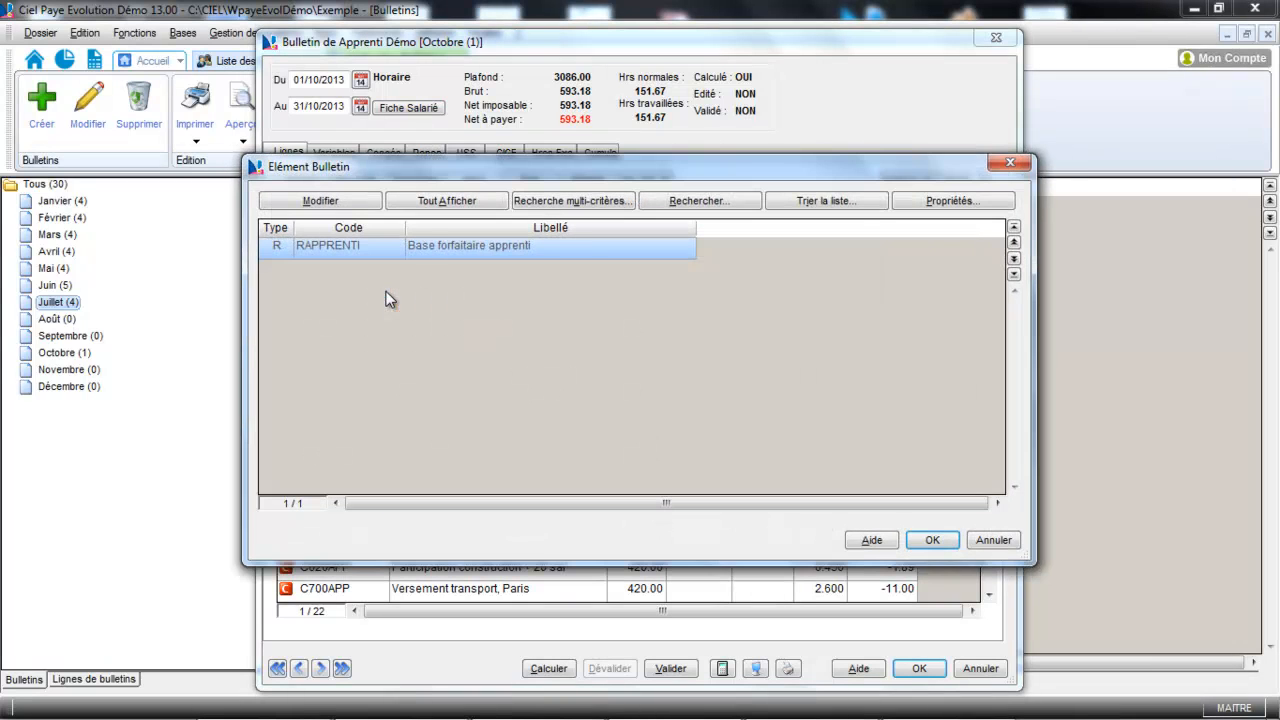
left_click(340, 200)
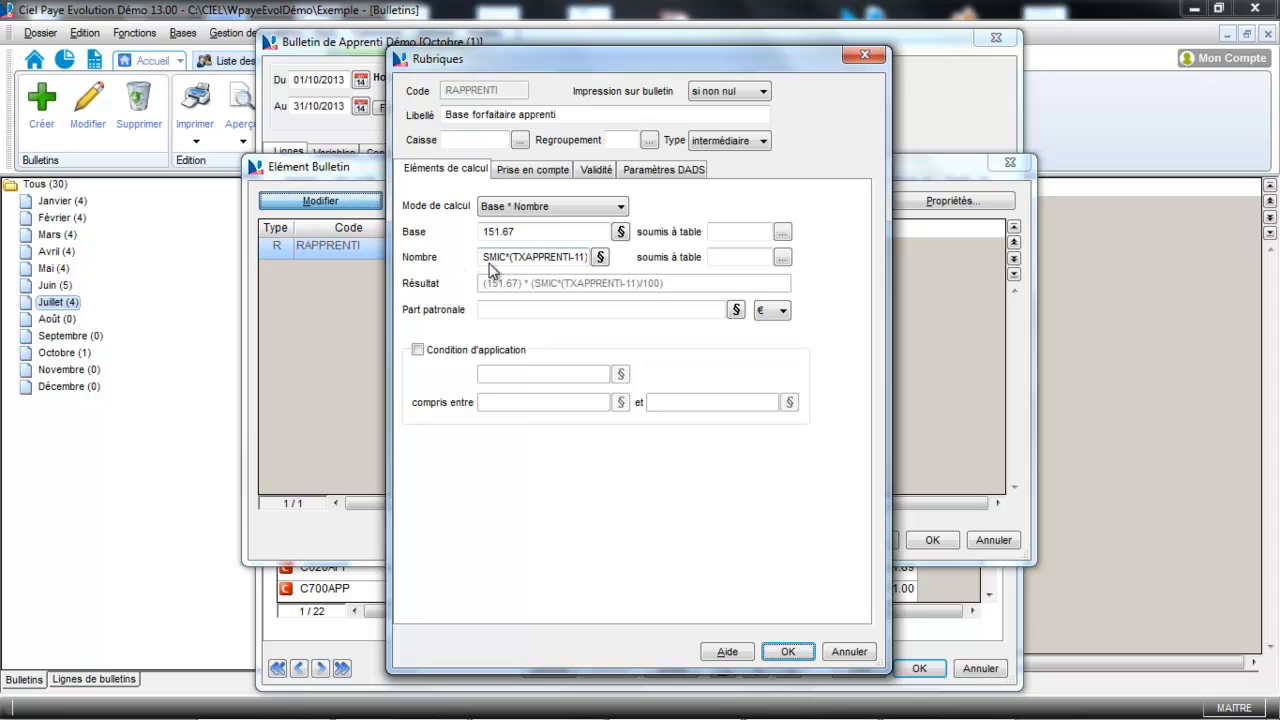
left_click(494, 263)
left_click(800, 651)
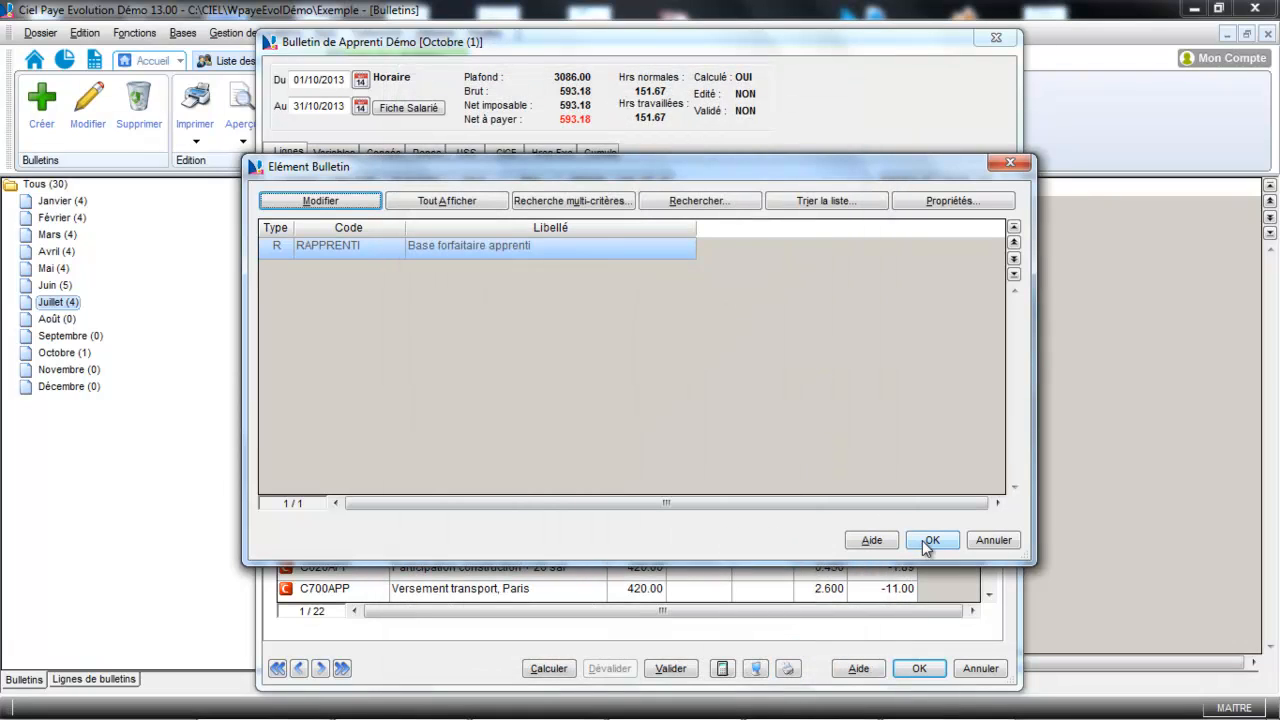
left_click(924, 540)
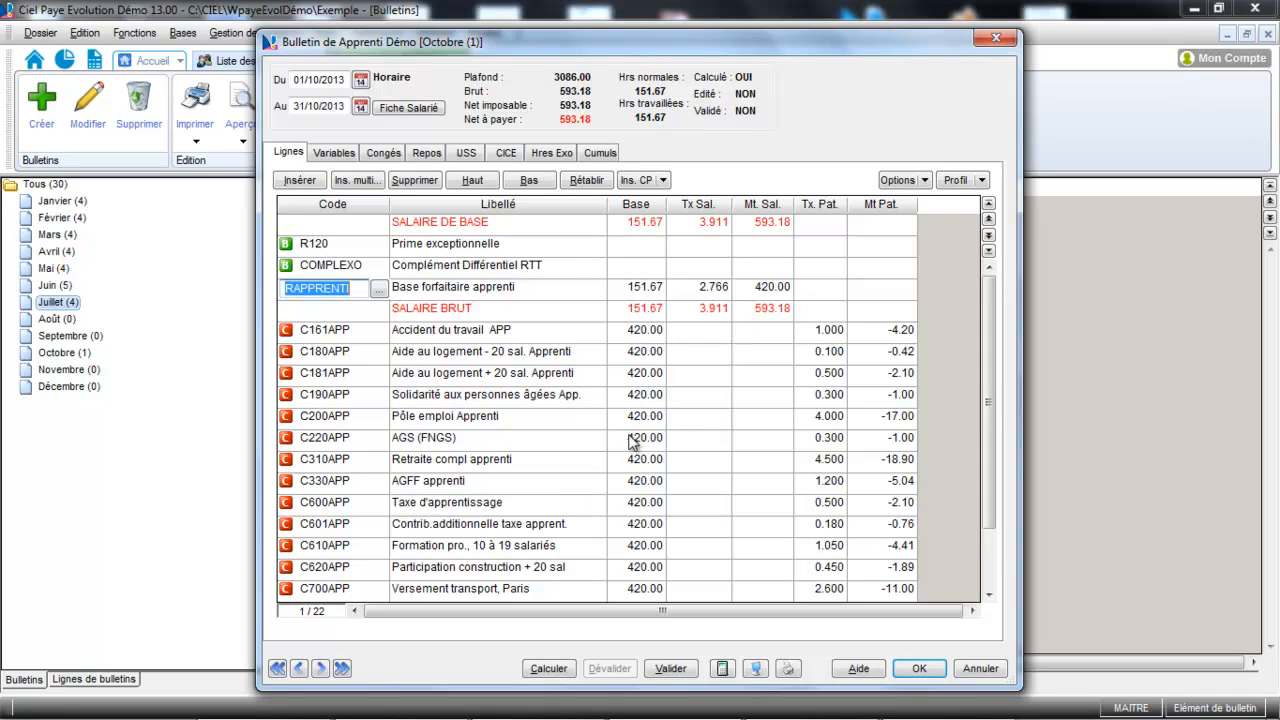
- Check the apprenticeship rate TXAPPRENTI among the payslip's variables and return to the payslip lines
left_click(333, 152)
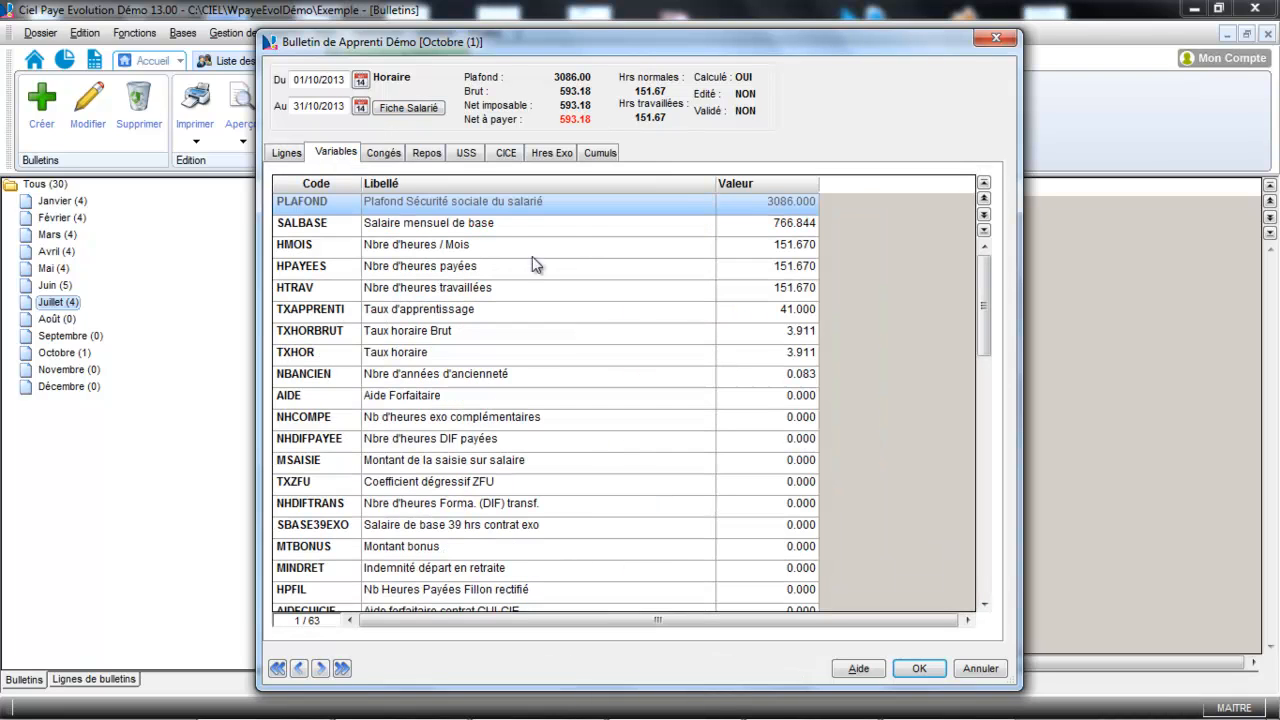
left_click(757, 318)
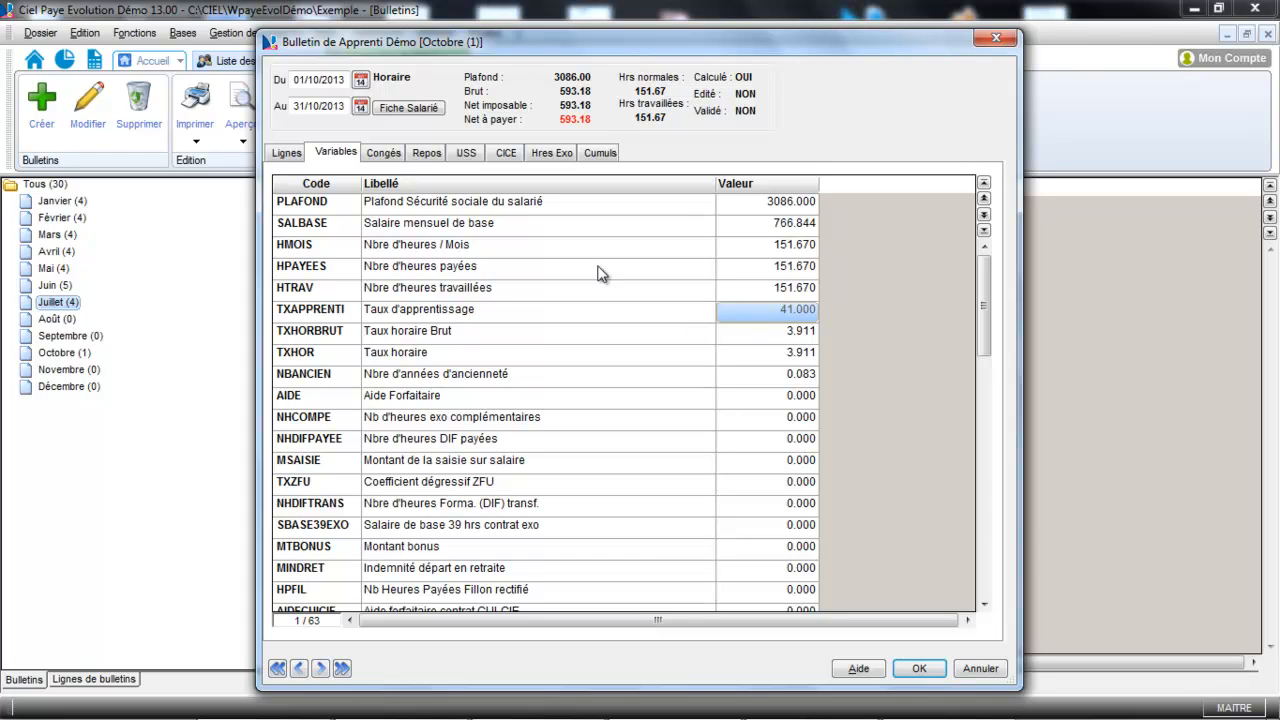
left_click(288, 155)
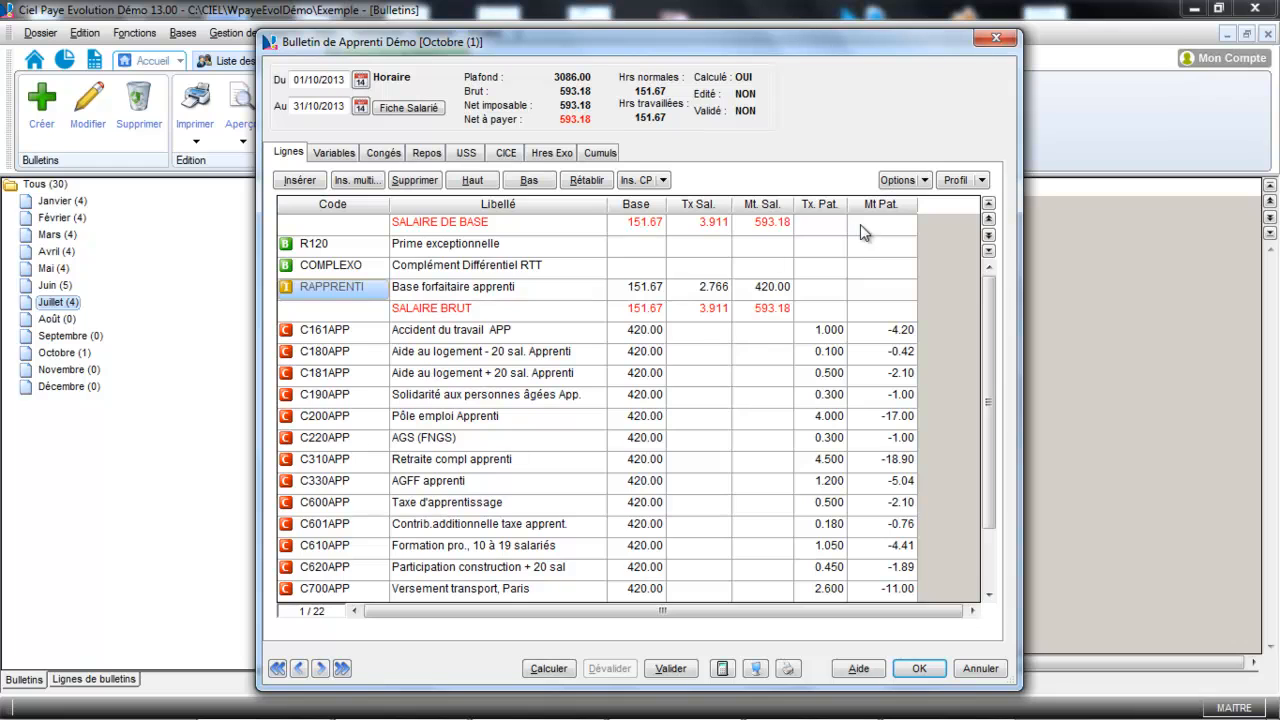
- Apply the APPRENTI profile (Apprenti - 11 salariés) to the October payslip's lines and save the payslip
left_click(981, 180)
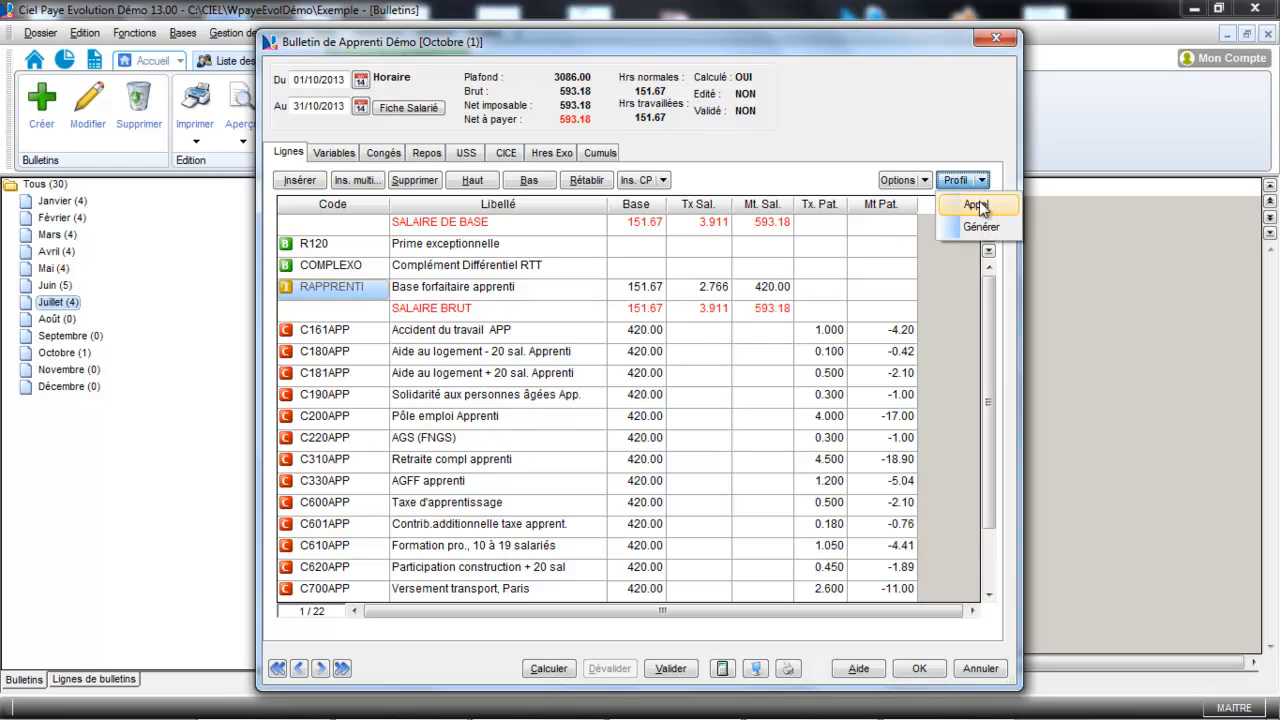
left_click(979, 203)
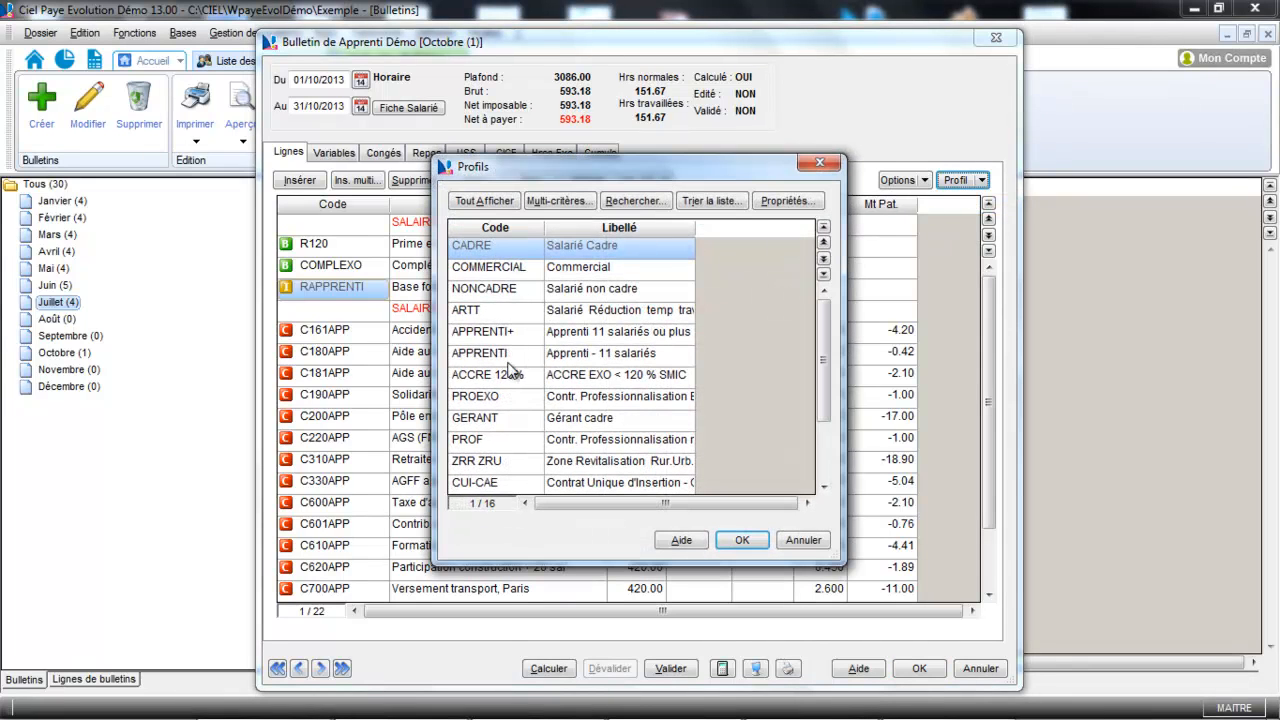
double_click(490, 353)
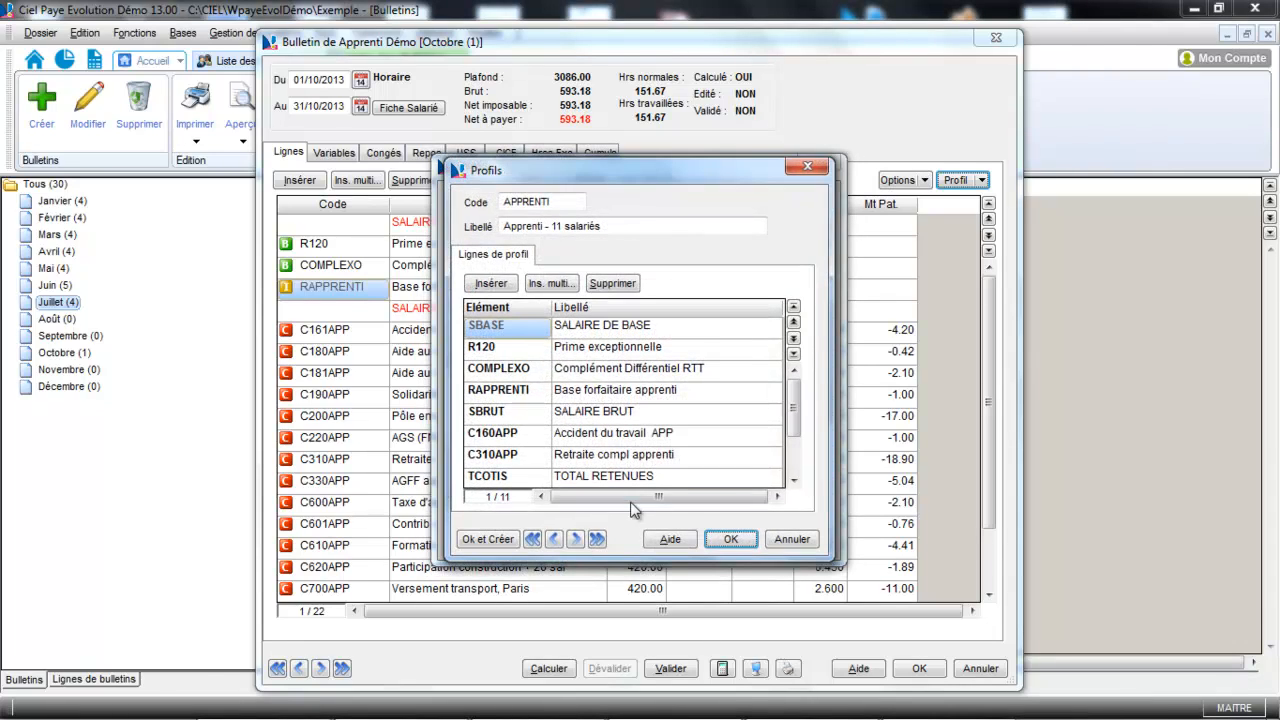
left_click(731, 539)
left_click(728, 545)
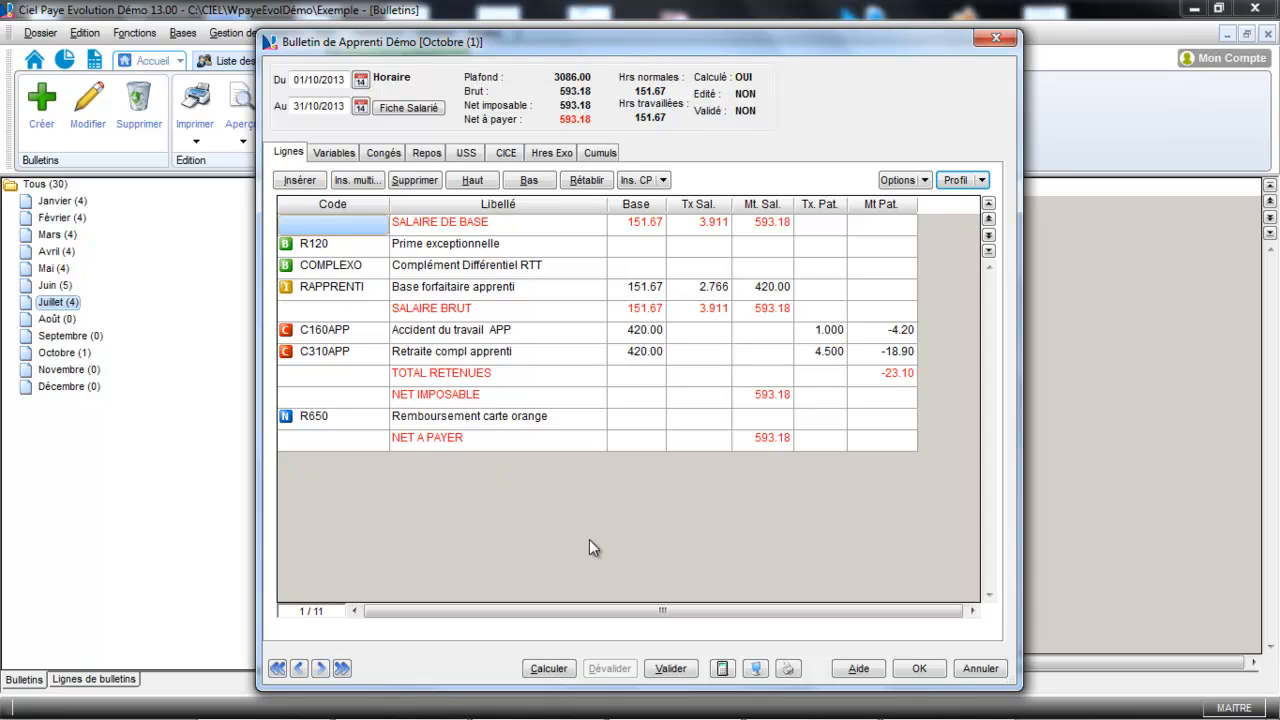
left_click(919, 668)
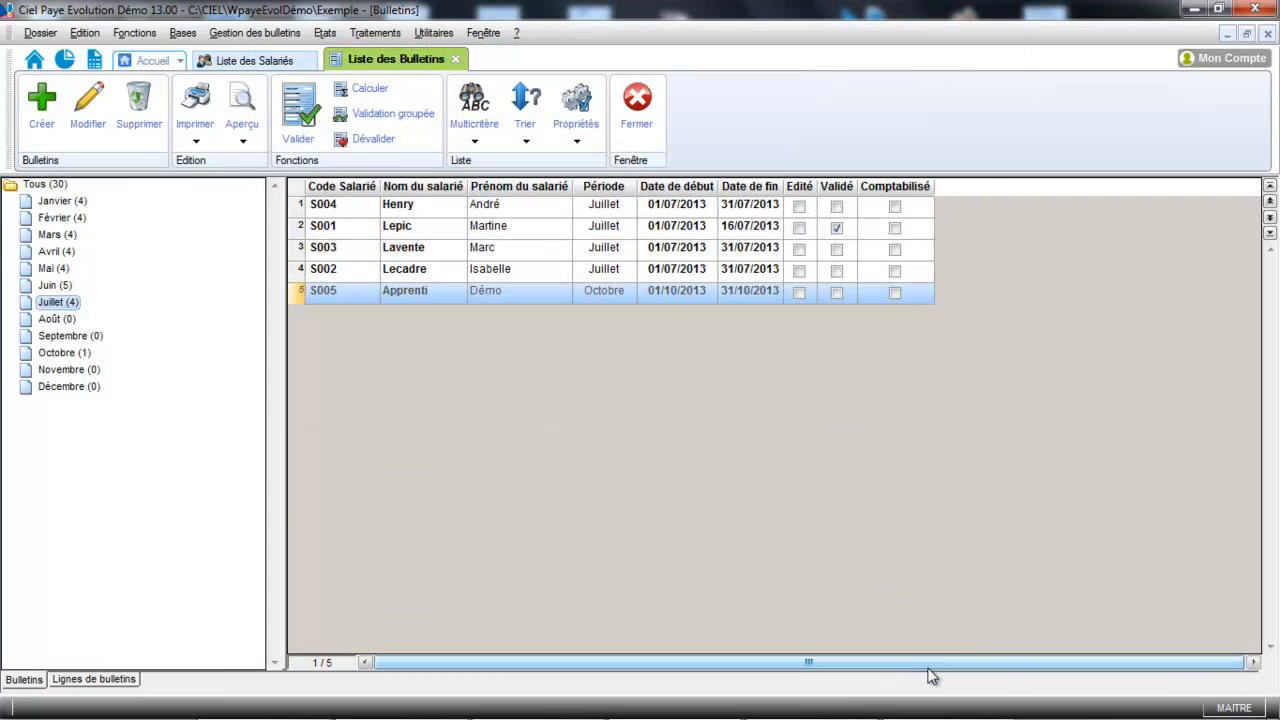
- Remove the C160APP line (Accident du travail APP) from the APPRENTI profile in the profiles list and save the profile
left_click(182, 33)
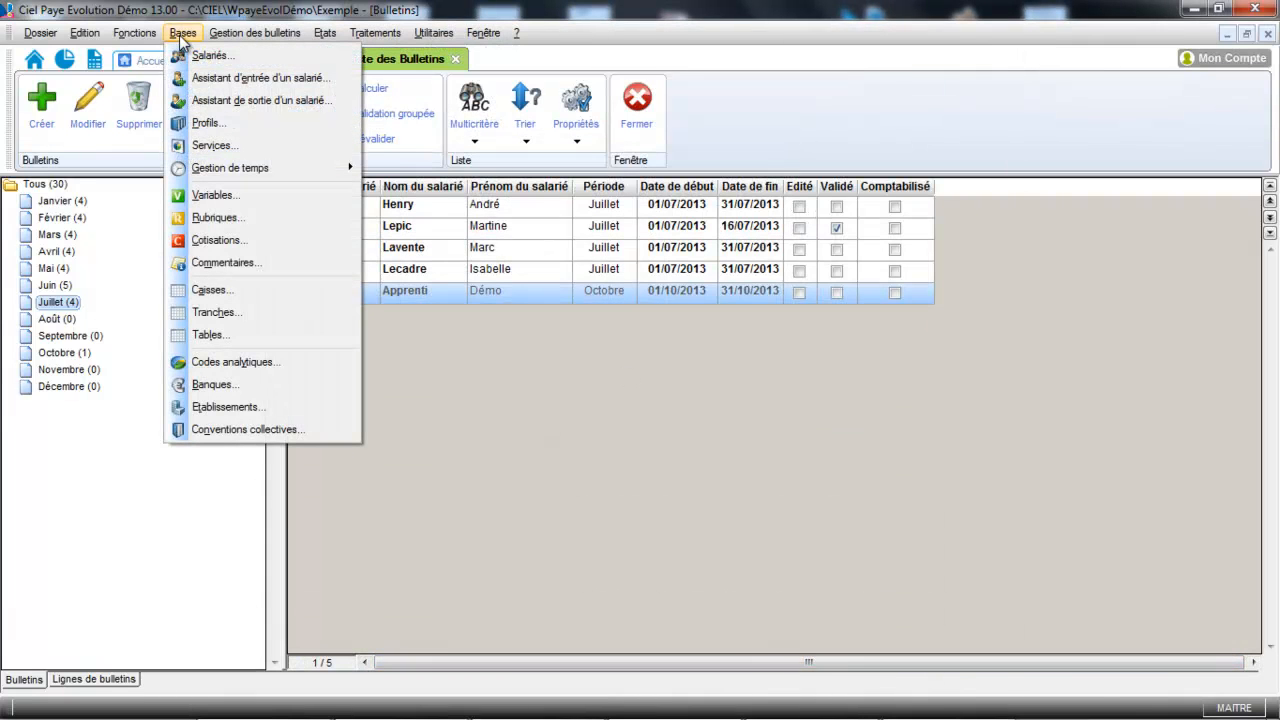
left_click(193, 123)
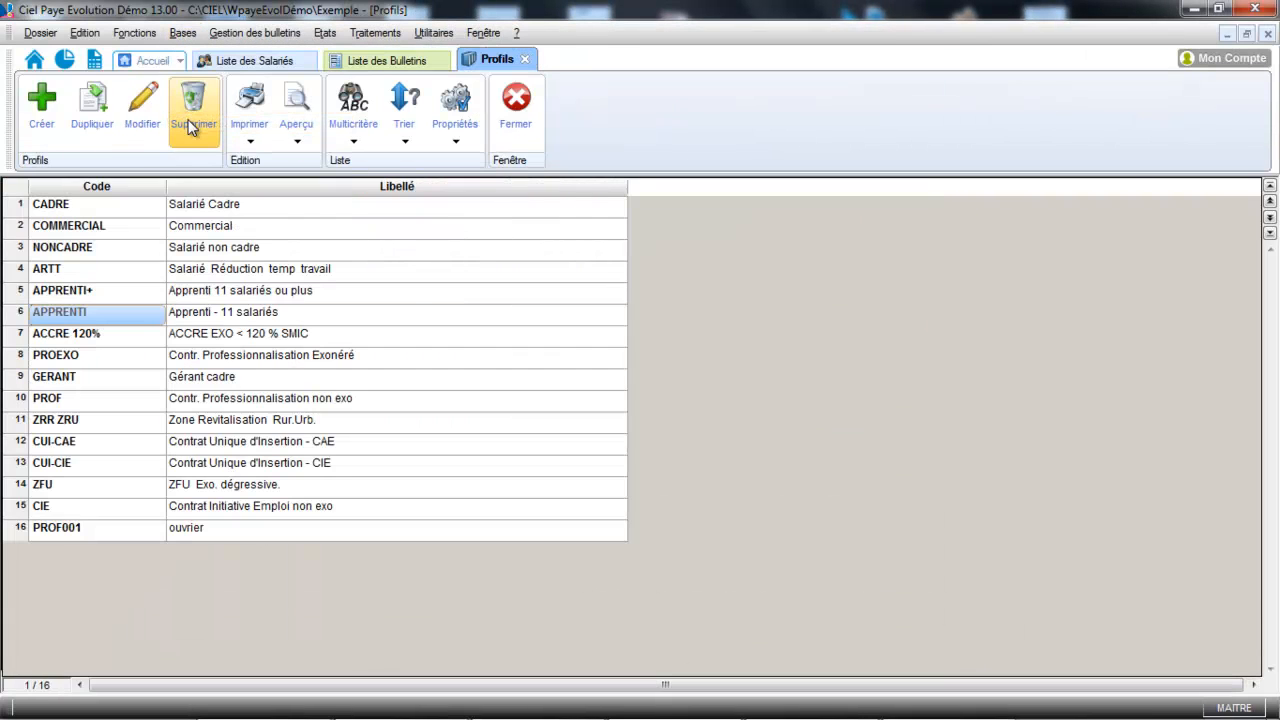
left_click(113, 320)
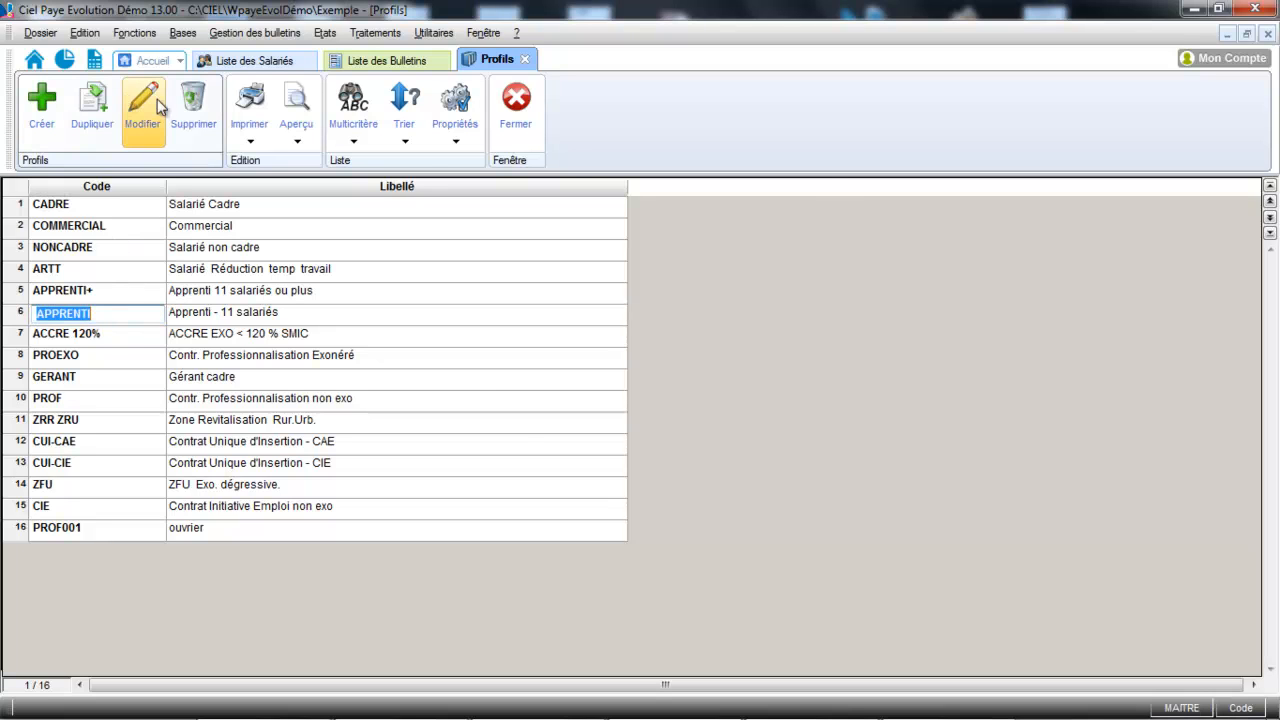
left_click(145, 105)
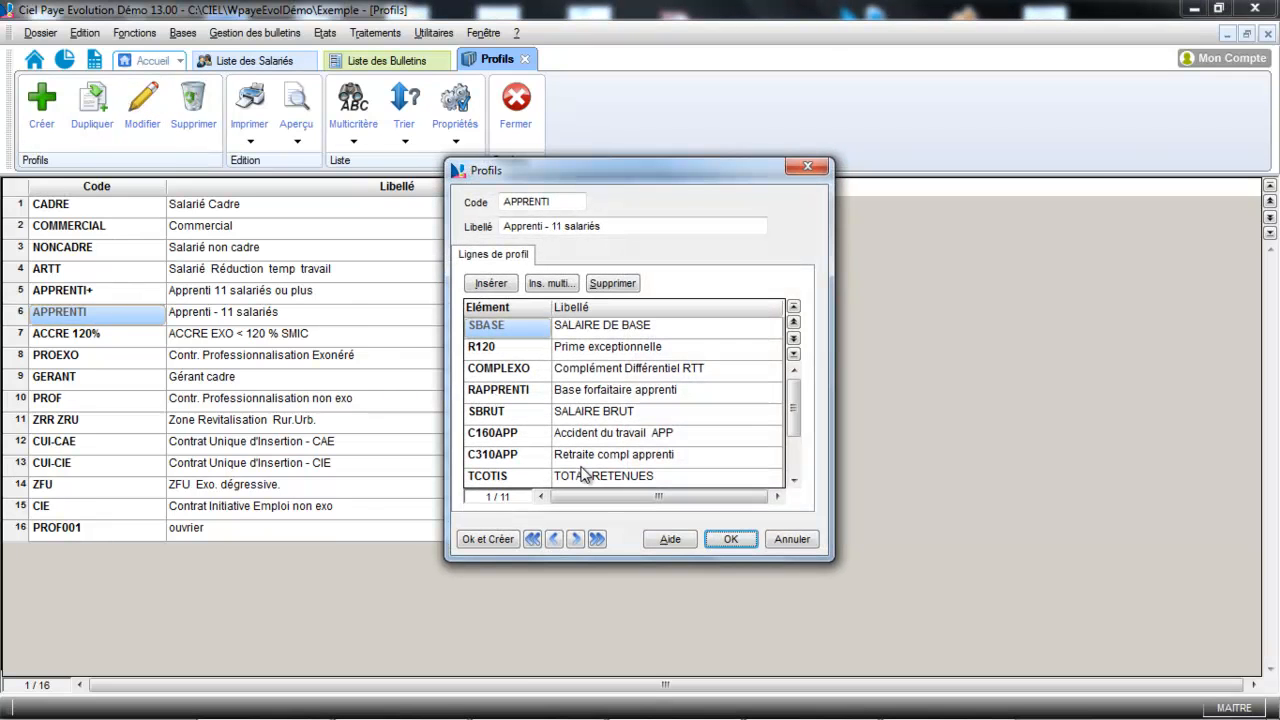
left_click(526, 438)
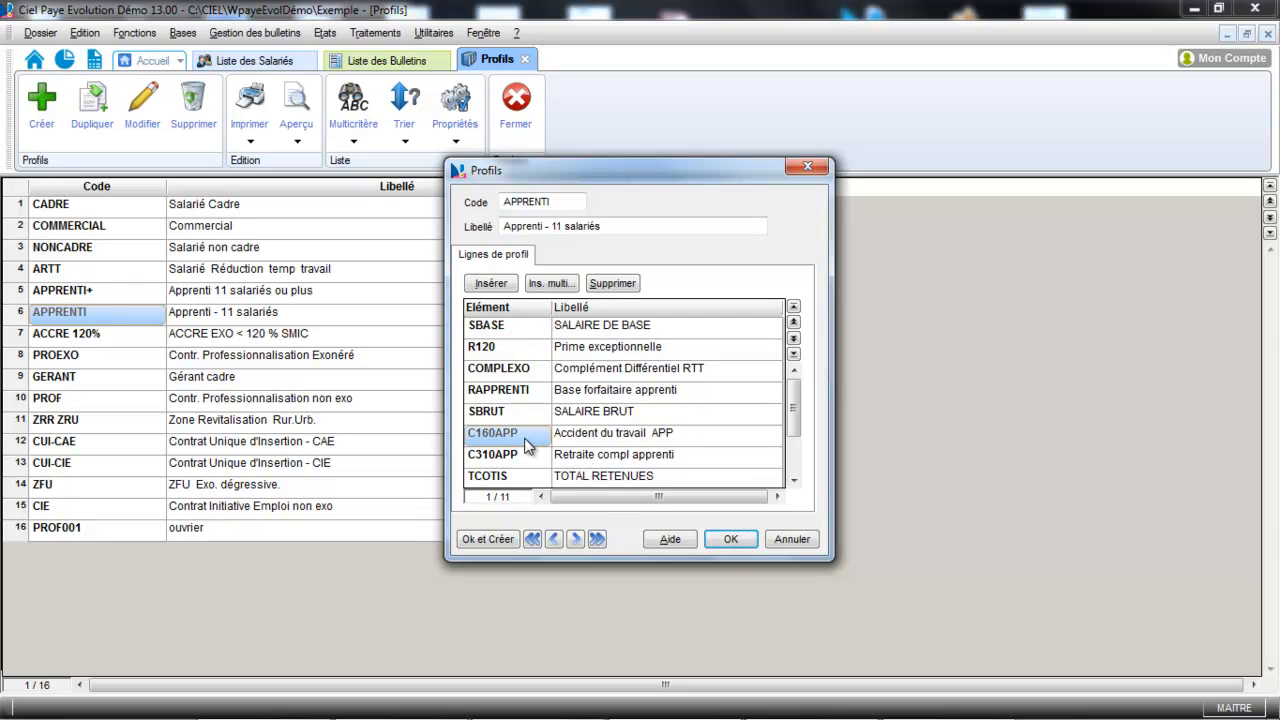
left_click(617, 284)
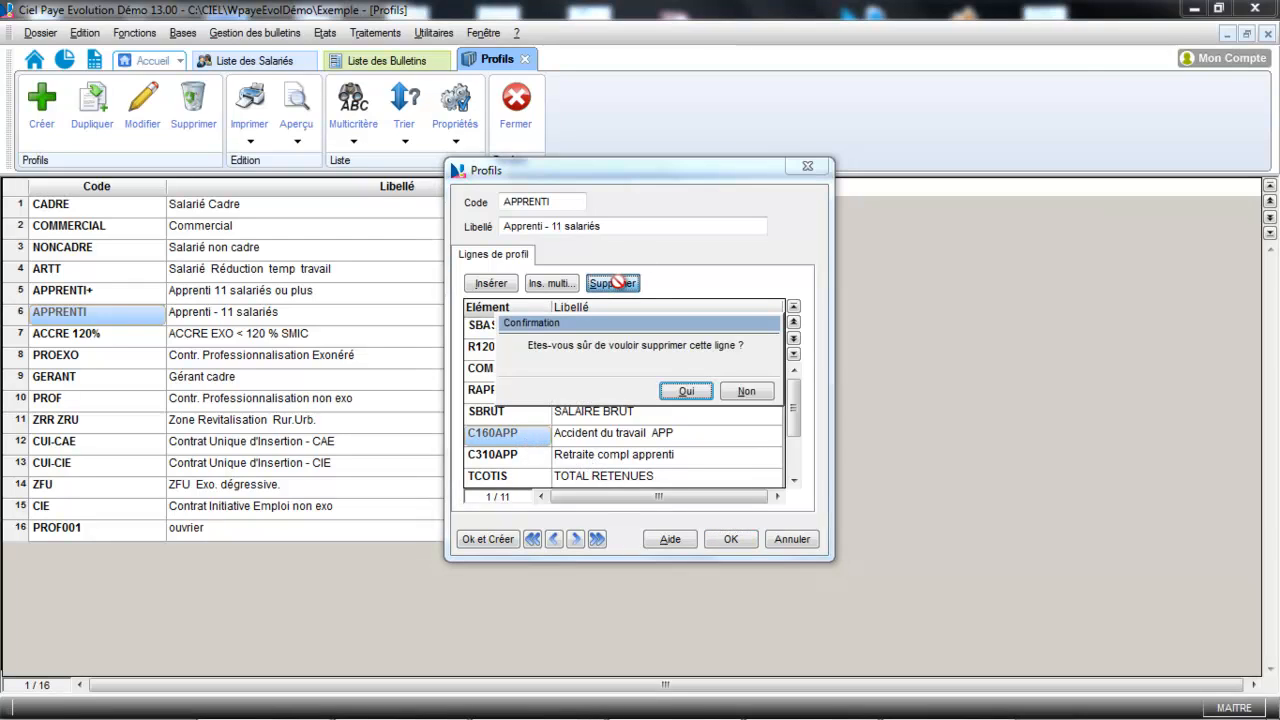
left_click(686, 391)
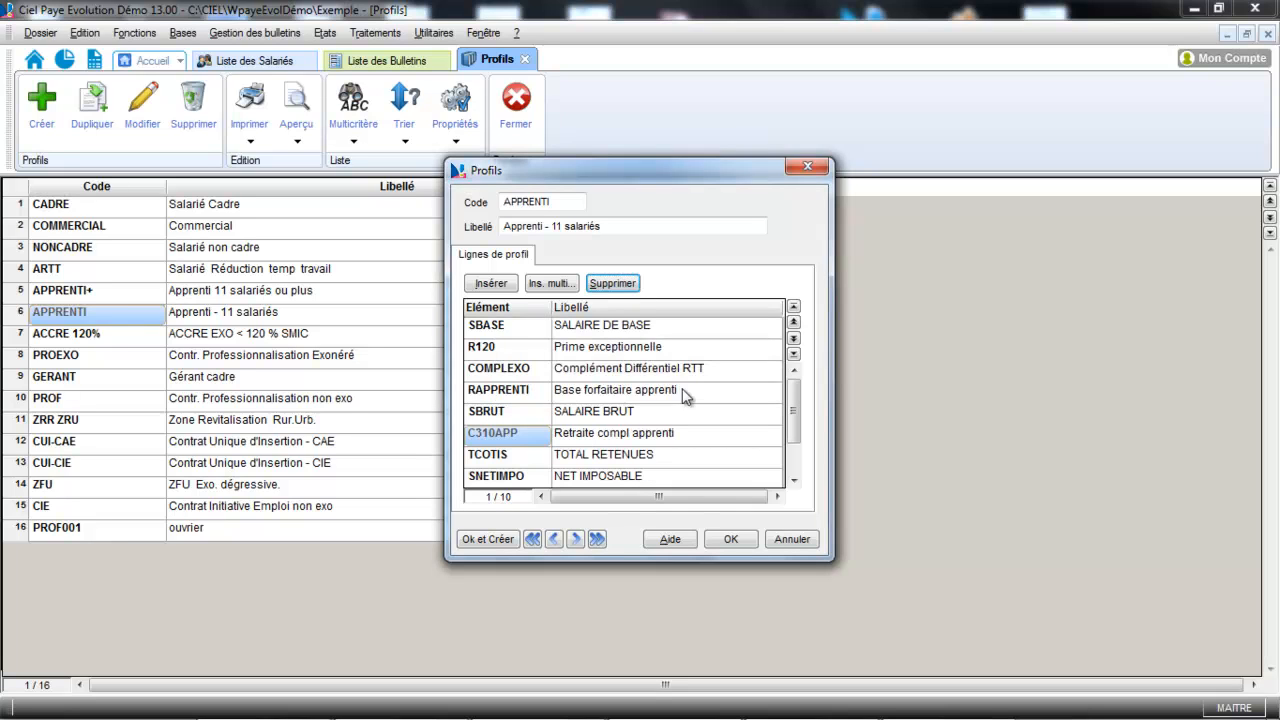
left_click(731, 539)
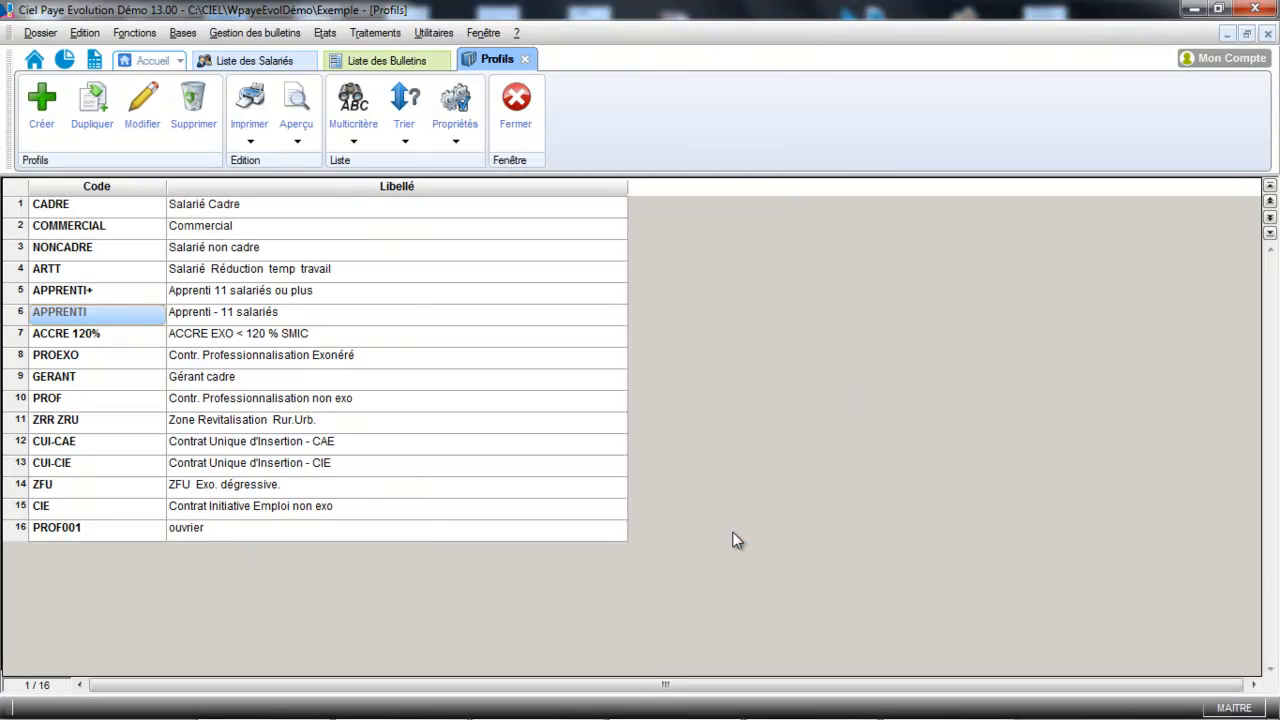